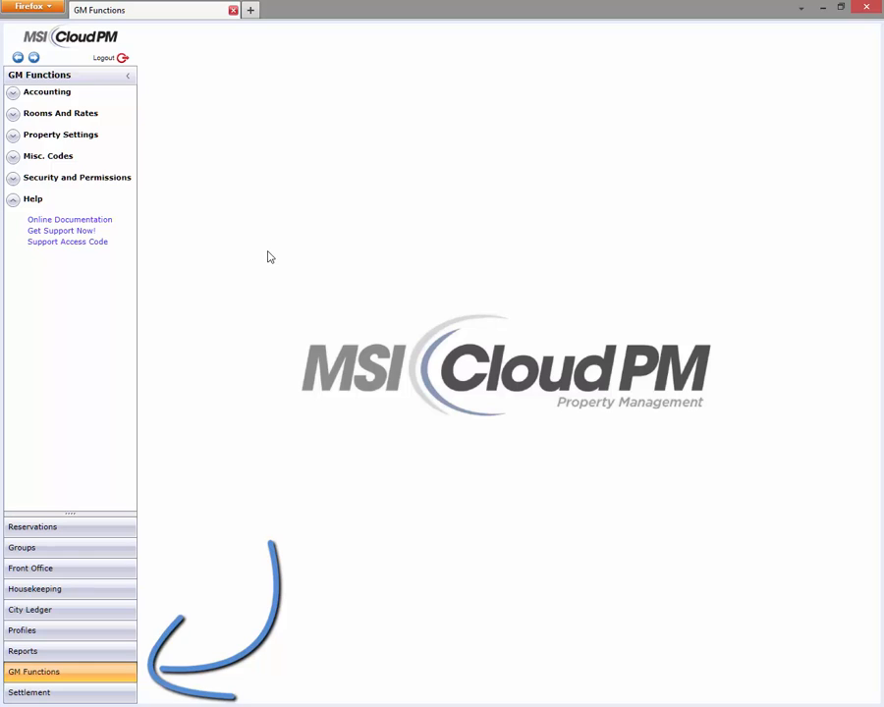
In the property's housekeeping settings, add a housekeeping plan named "Weekly Clean" with the description "Stays of Two Weeks or Greater"
{"action": "left_click", "coordinate": [12, 138]}
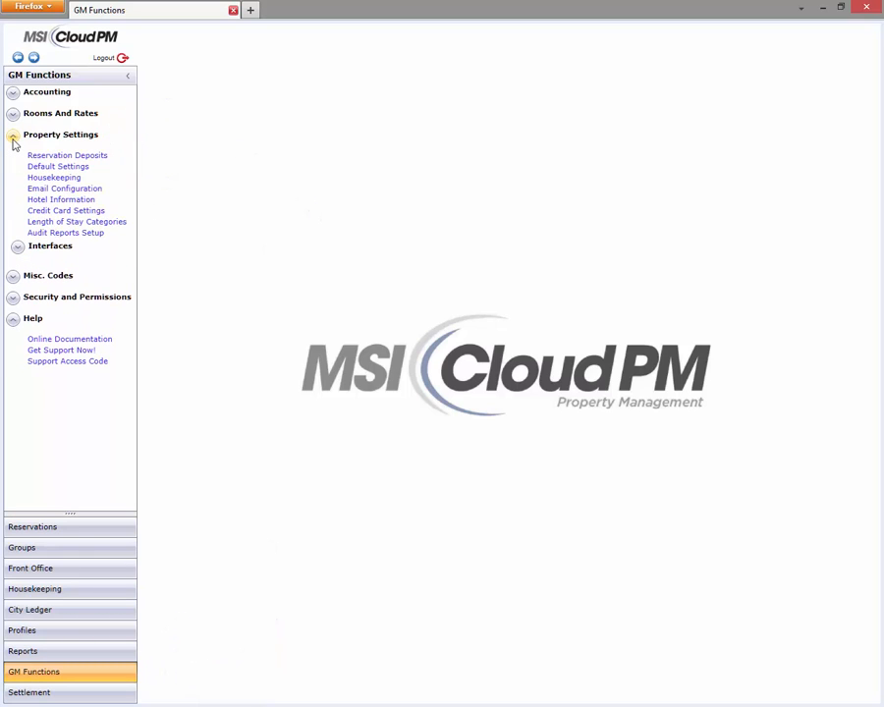
{"action": "left_click", "coordinate": [52, 178]}
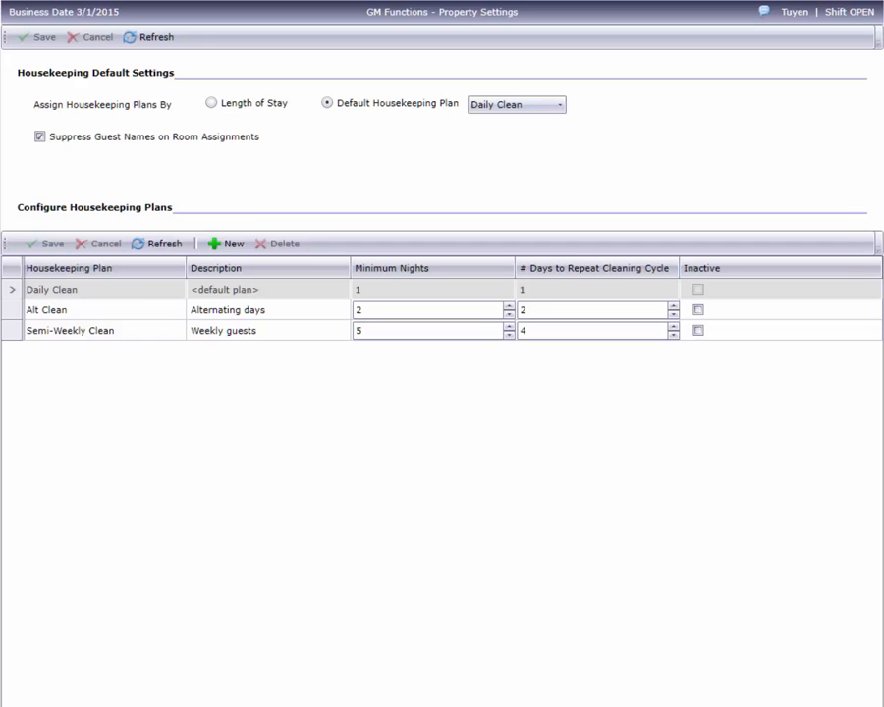
{"action": "left_click", "coordinate": [224, 245]}
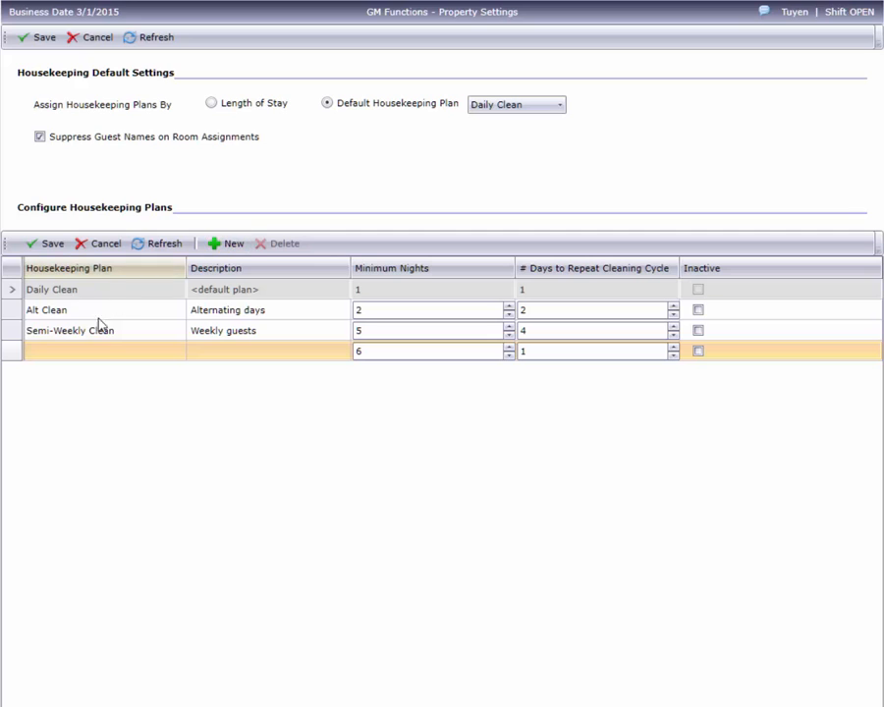
{"action": "left_click", "coordinate": [105, 351]}
{"action": "type", "text": "W"}
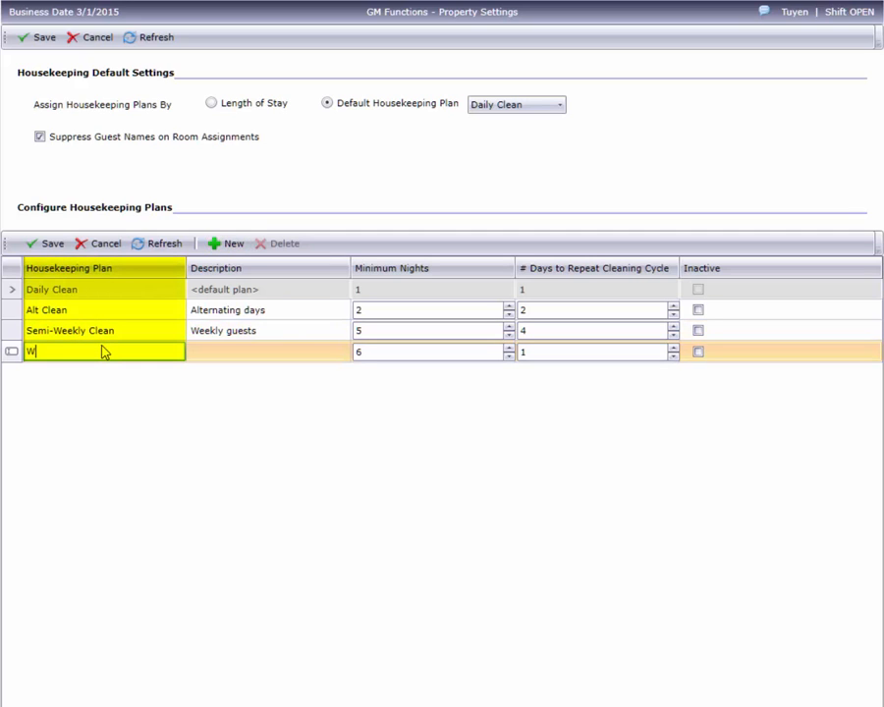
{"action": "type", "text": "eekly Clean"}
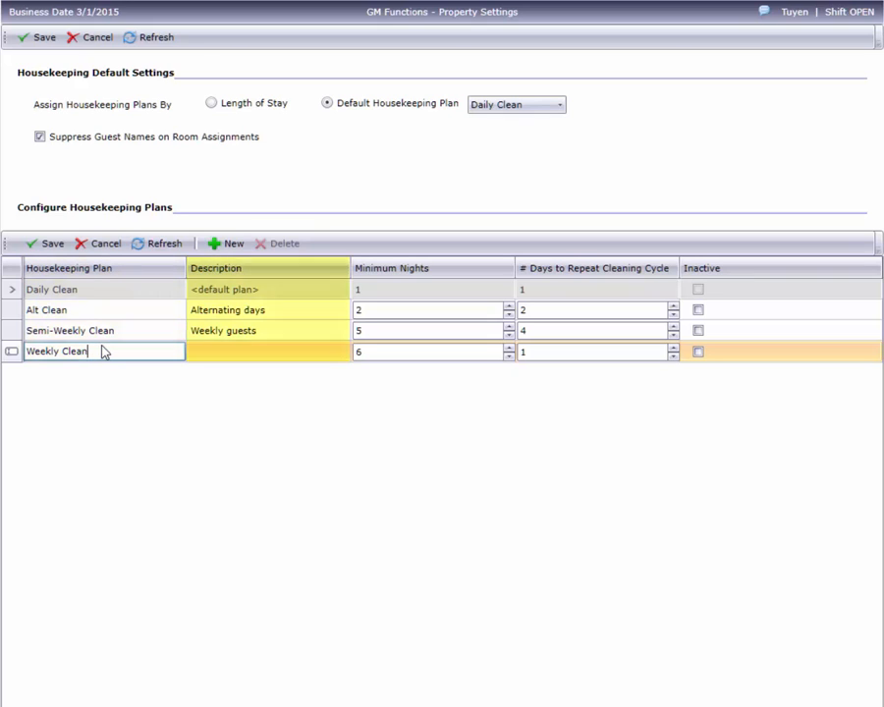
{"action": "key", "text": "Tab"}
{"action": "type", "text": "Stays of "}
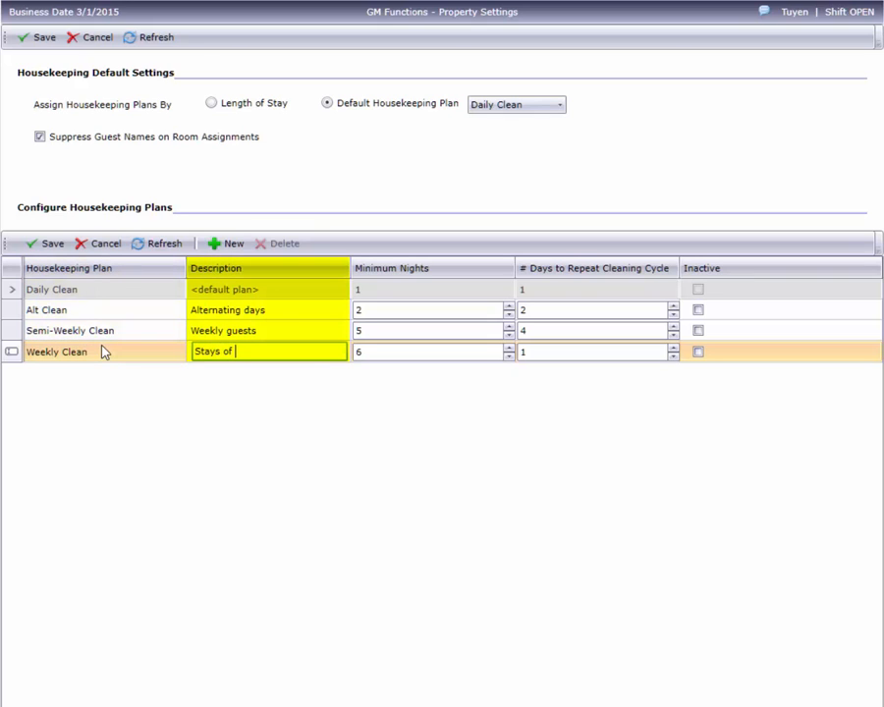
{"action": "type", "text": "Two Weeks or Greater"}
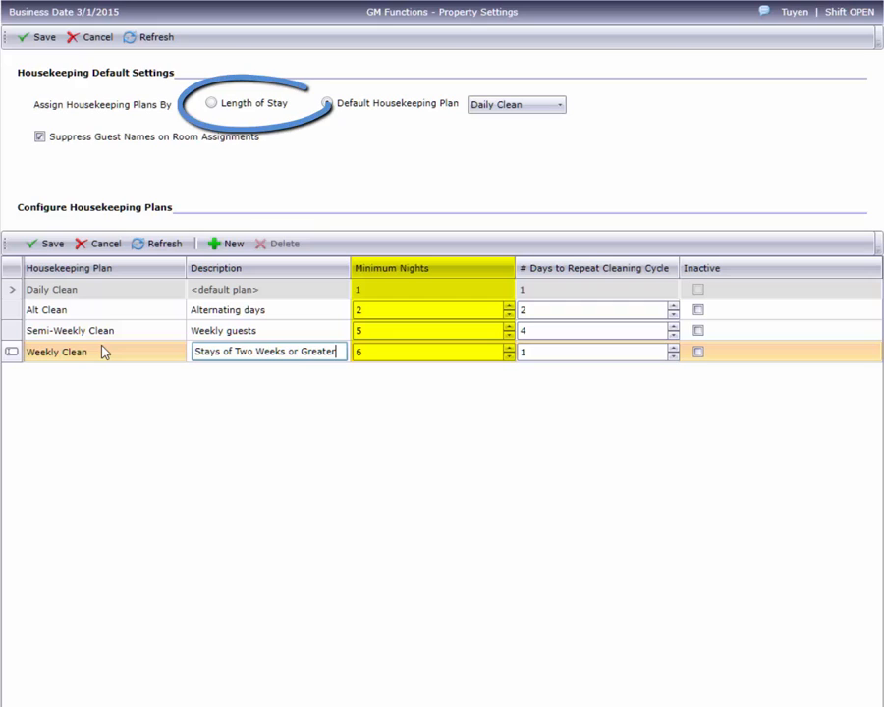
Set the Weekly Clean plan to a minimum of 12 nights and a 7-day repeat cleaning cycle, and save the plan
{"action": "left_click", "coordinate": [508, 349]}
{"action": "left_click", "coordinate": [507, 348]}
{"action": "left_click", "coordinate": [508, 349]}
{"action": "left_click", "coordinate": [508, 348]}
{"action": "left_click", "coordinate": [508, 348]}
{"action": "left_click", "coordinate": [508, 348]}
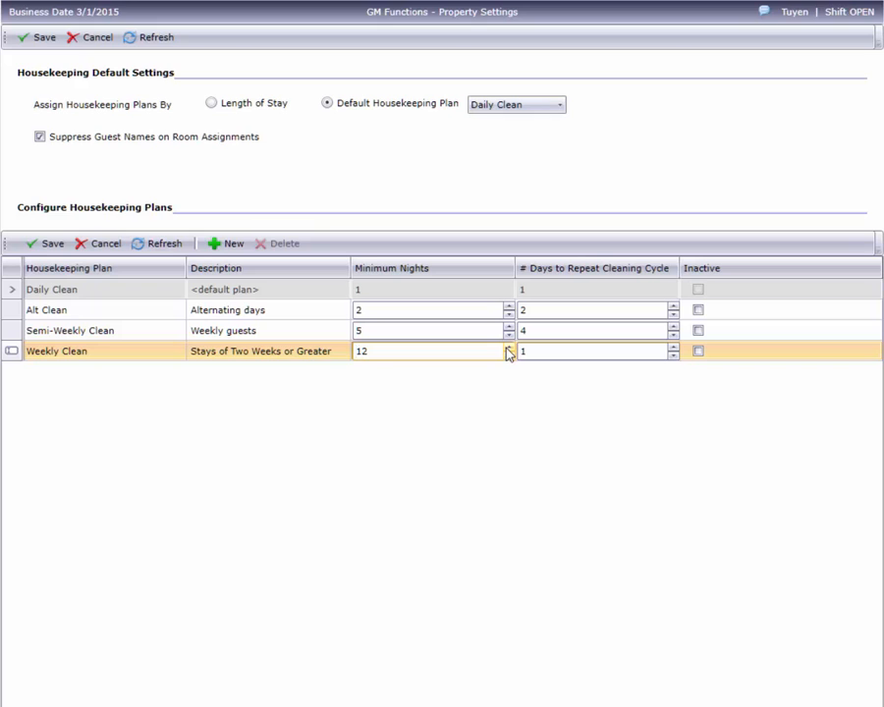
{"action": "left_click", "coordinate": [673, 349]}
{"action": "left_click", "coordinate": [673, 349]}
{"action": "left_click", "coordinate": [673, 349]}
{"action": "left_click", "coordinate": [674, 348]}
{"action": "left_click", "coordinate": [673, 349]}
{"action": "left_click", "coordinate": [673, 348]}
{"action": "left_click", "coordinate": [674, 348]}
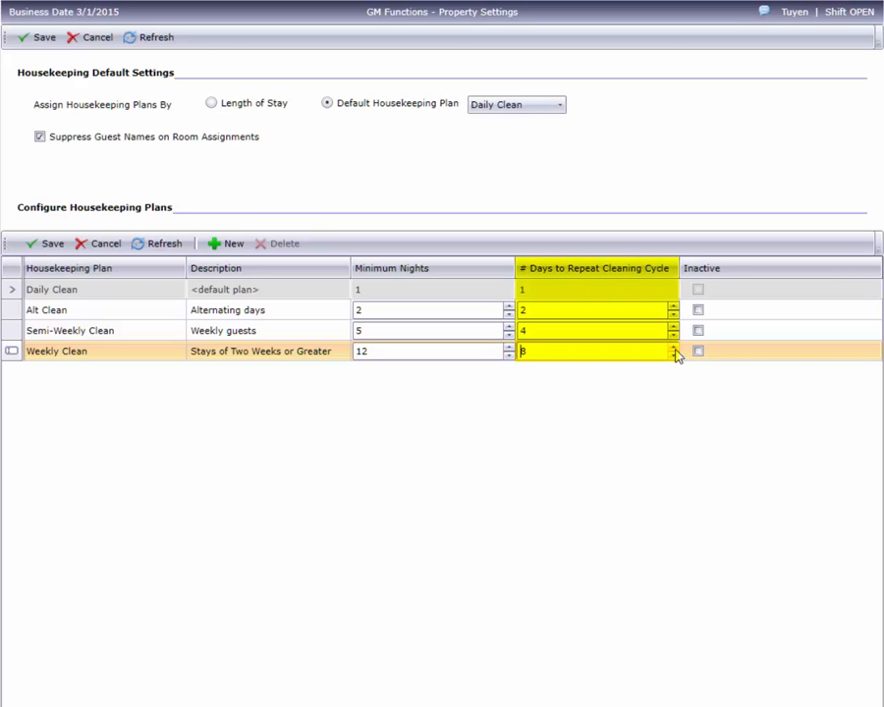
{"action": "left_click", "coordinate": [673, 355]}
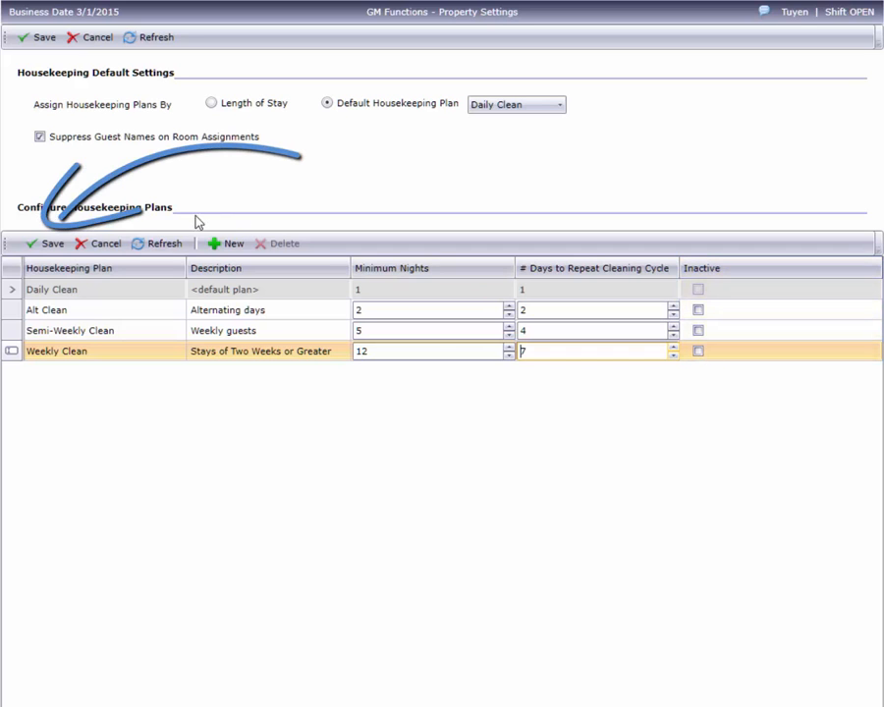
{"action": "left_click", "coordinate": [43, 243]}
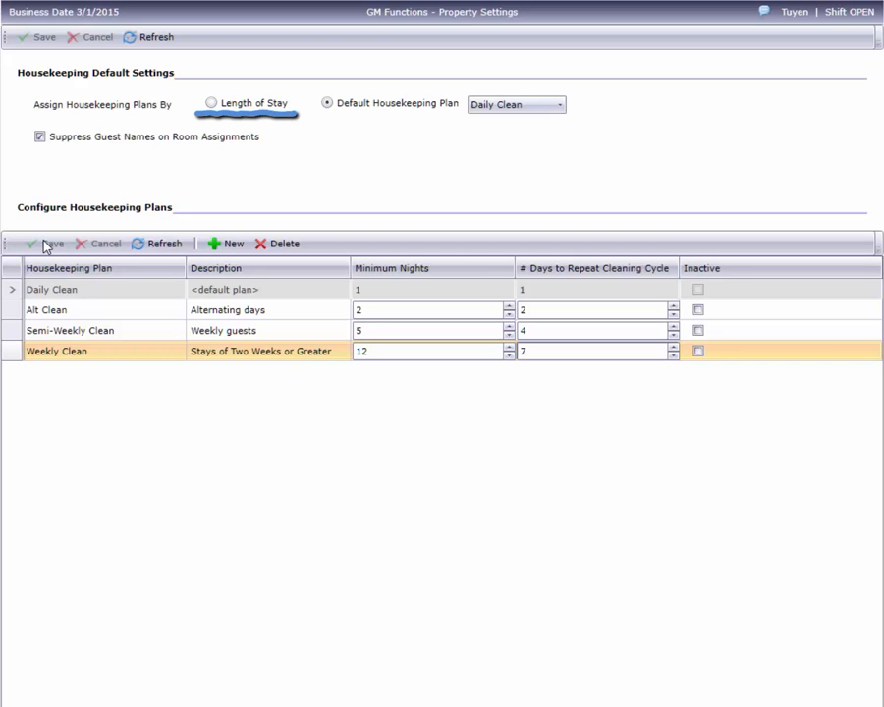
Assign housekeeping plans by Length of Stay in the housekeeping default settings and save the change
{"action": "left_click", "coordinate": [210, 103]}
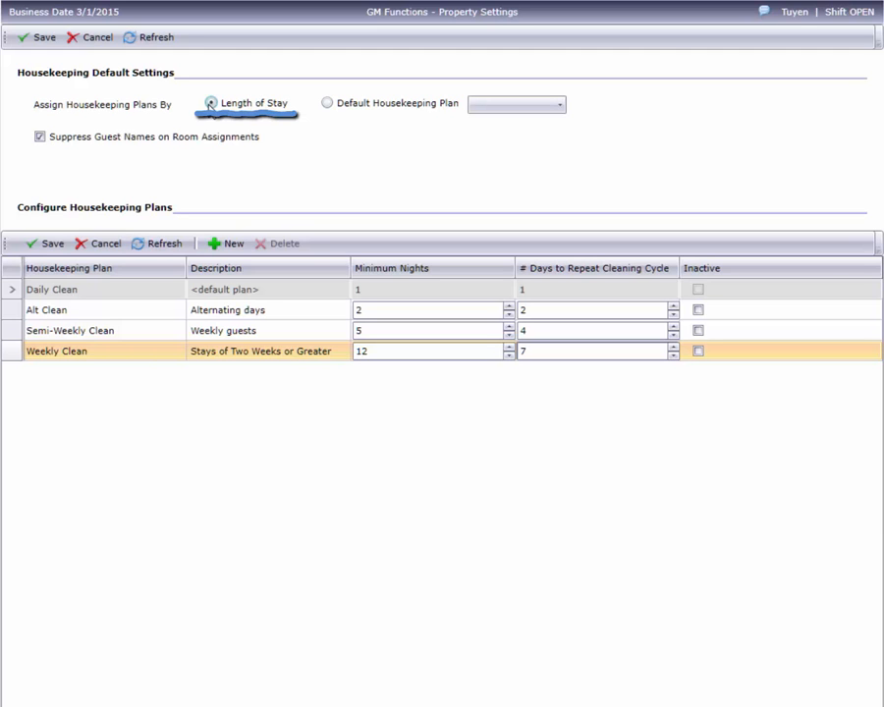
{"action": "left_click", "coordinate": [43, 38]}
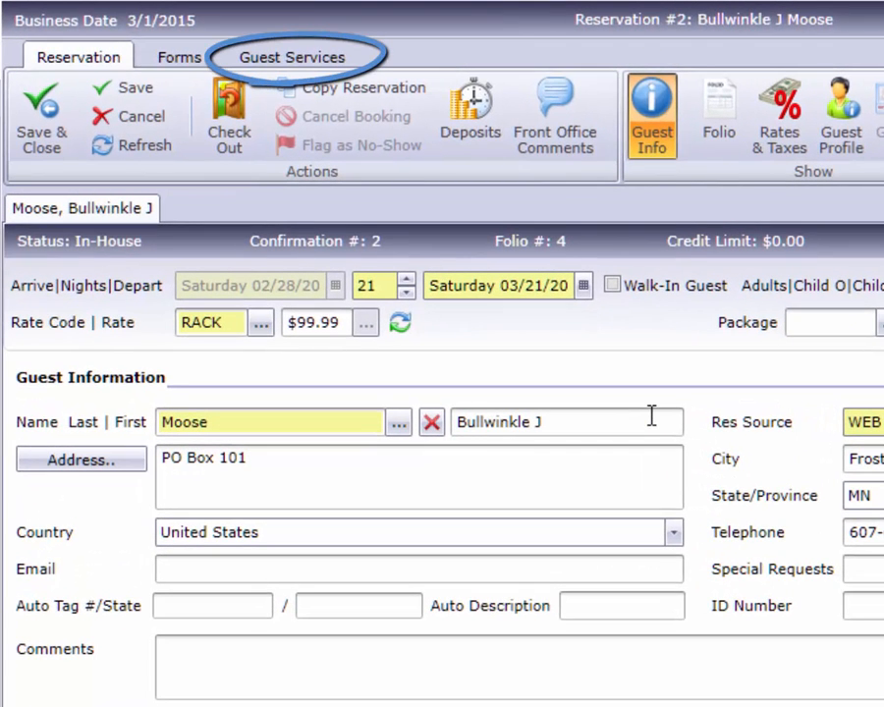
For the in-house guest's room 308, schedule the next housekeeping service for Tuesday 03/03/2015 with the Alt Clean plan, save and close
{"action": "left_click", "coordinate": [323, 66]}
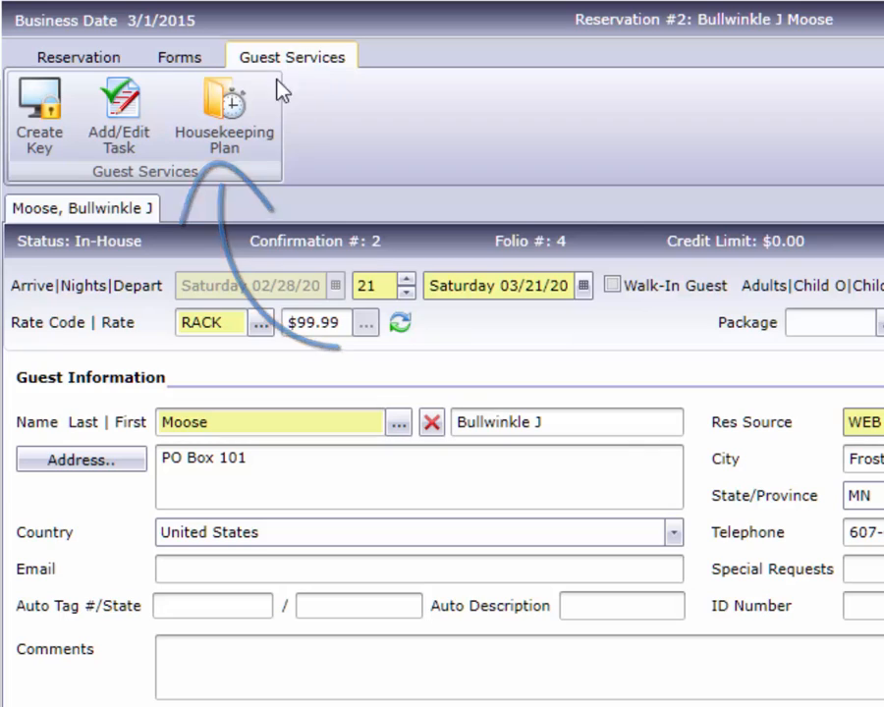
{"action": "left_click", "coordinate": [226, 106]}
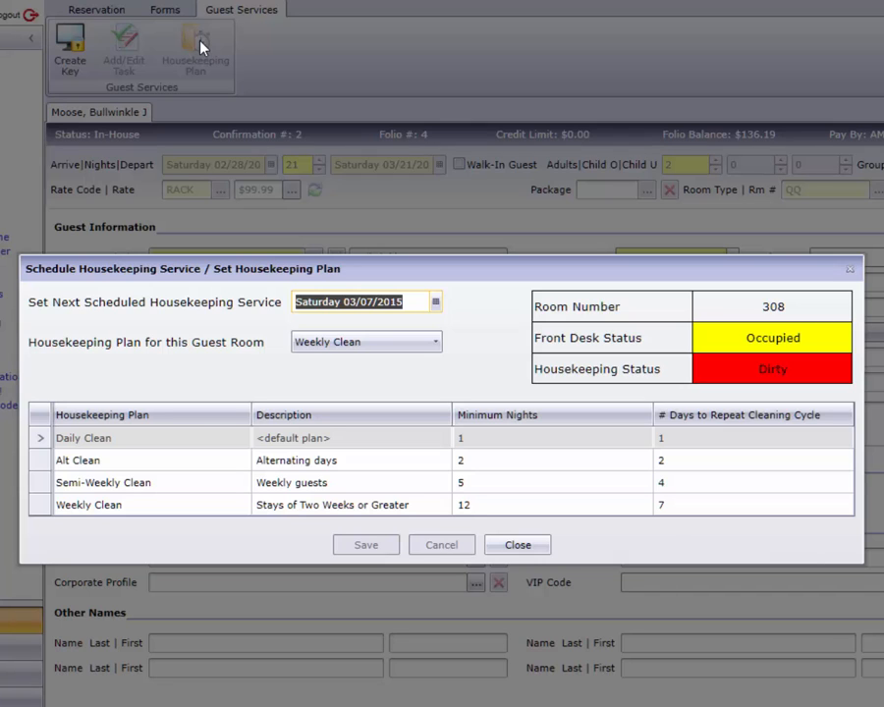
{"action": "left_click", "coordinate": [435, 303]}
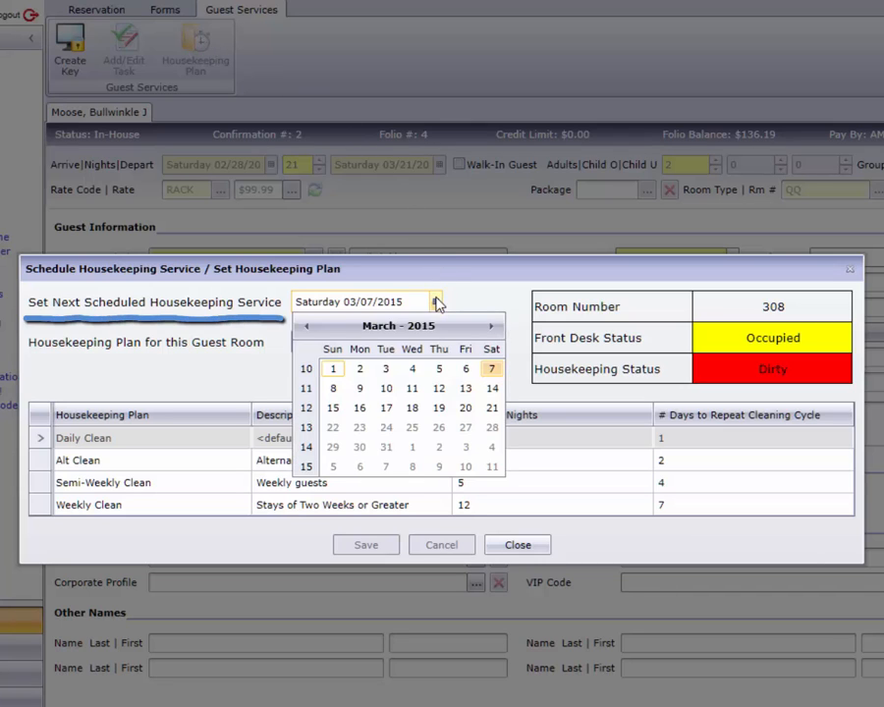
{"action": "left_click", "coordinate": [386, 370]}
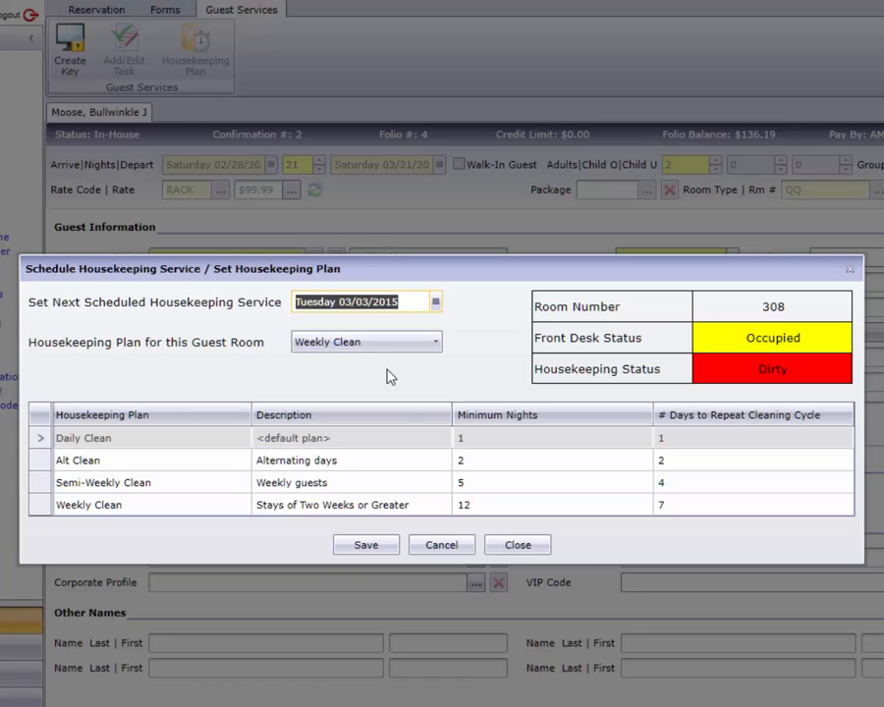
{"action": "left_click", "coordinate": [435, 345]}
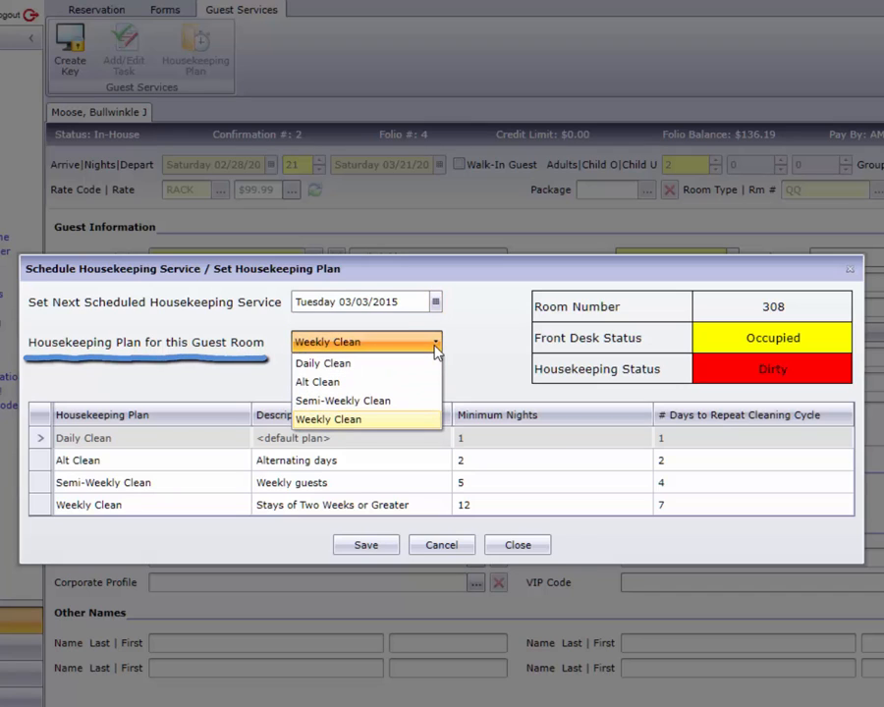
{"action": "left_click", "coordinate": [382, 387]}
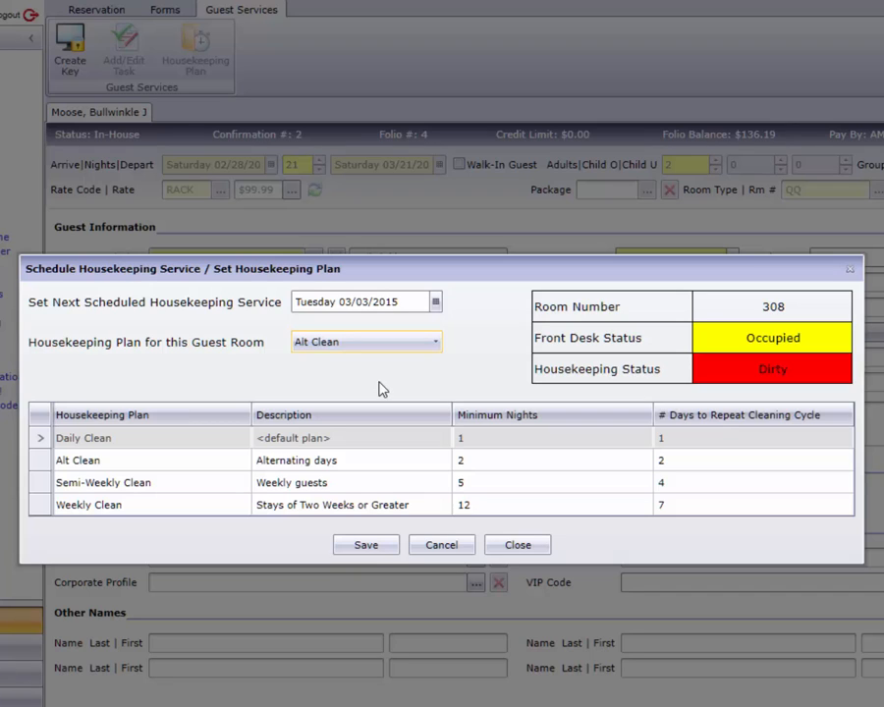
{"action": "left_click", "coordinate": [365, 546]}
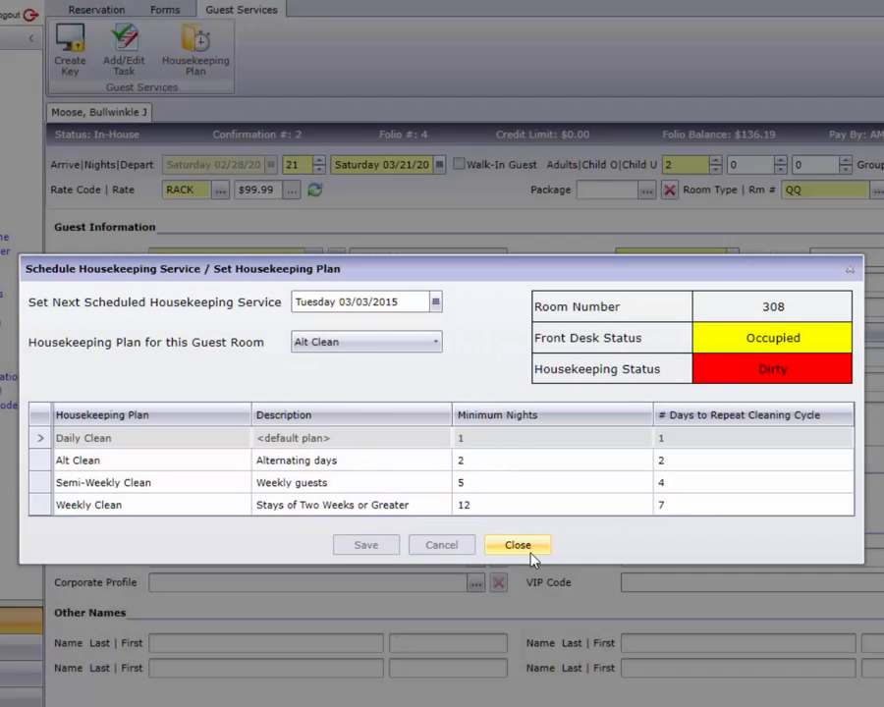
{"action": "left_click", "coordinate": [528, 552]}
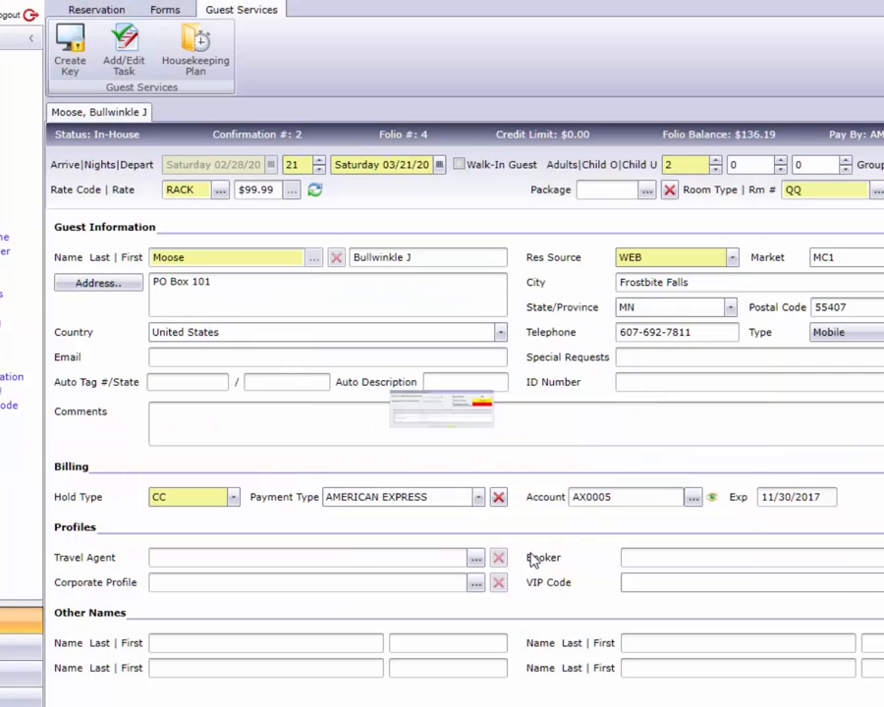